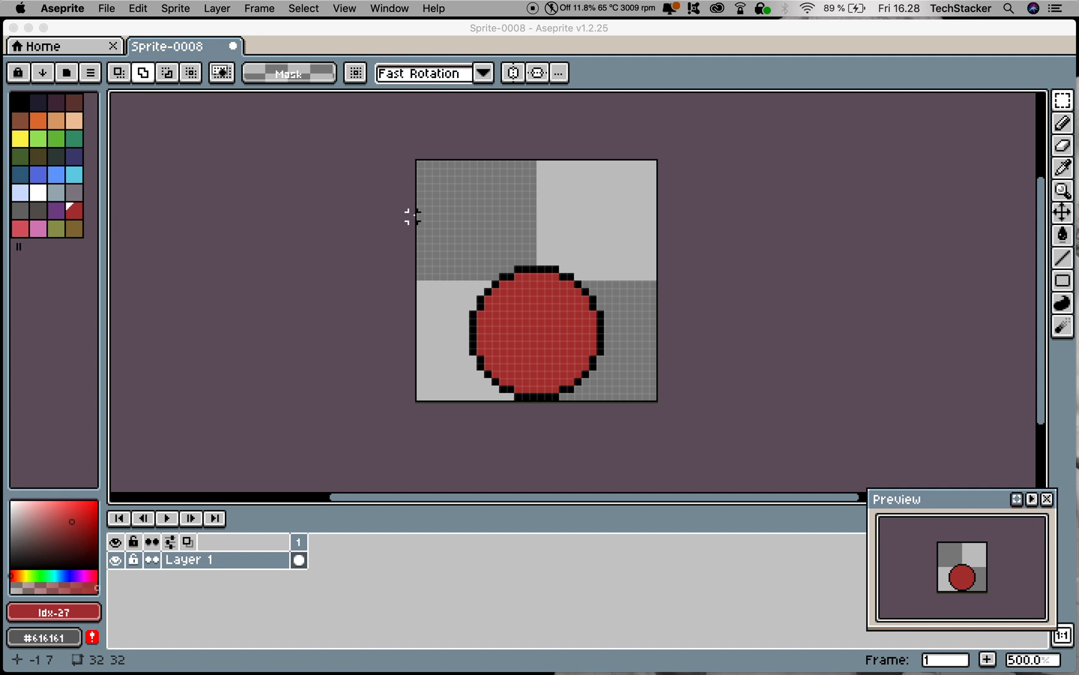
Check the canvas display options without changes, then duplicate frame 1 as frame 2.
{"action": "left_click", "coordinate": [344, 8]}
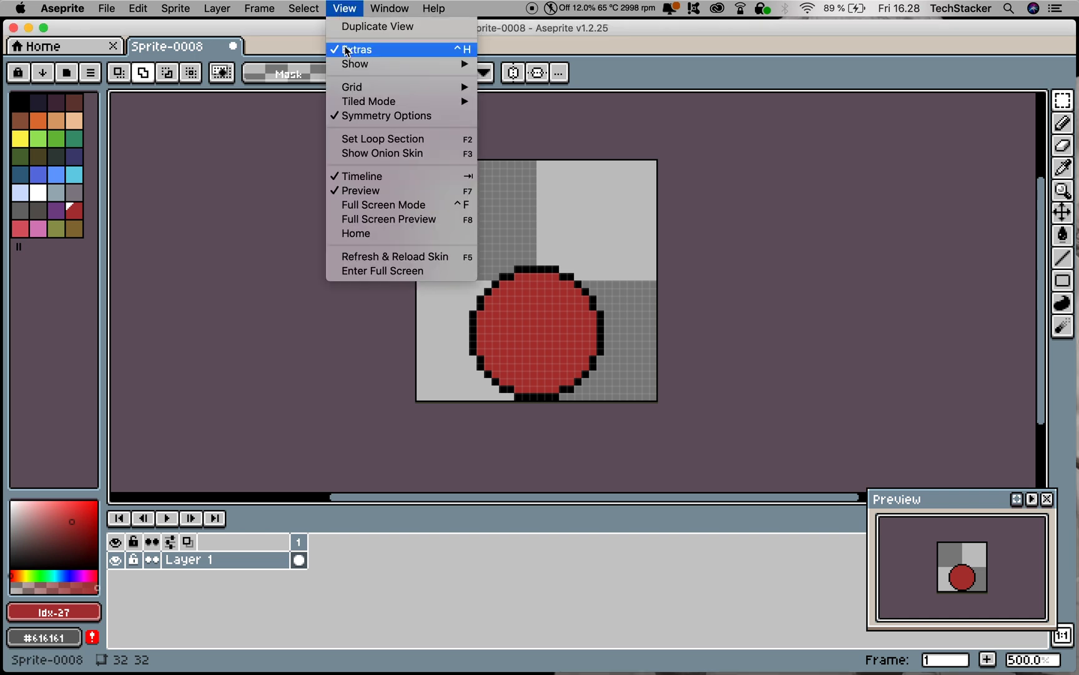
{"action": "mouse_move", "coordinate": [353, 65]}
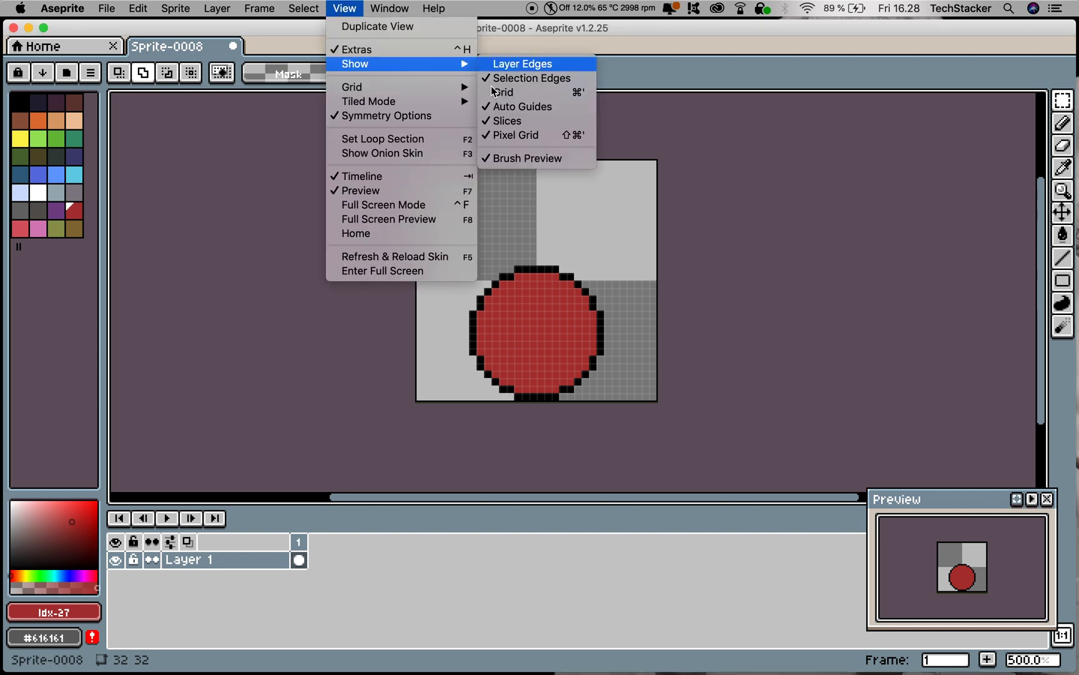
{"action": "left_click", "coordinate": [691, 248]}
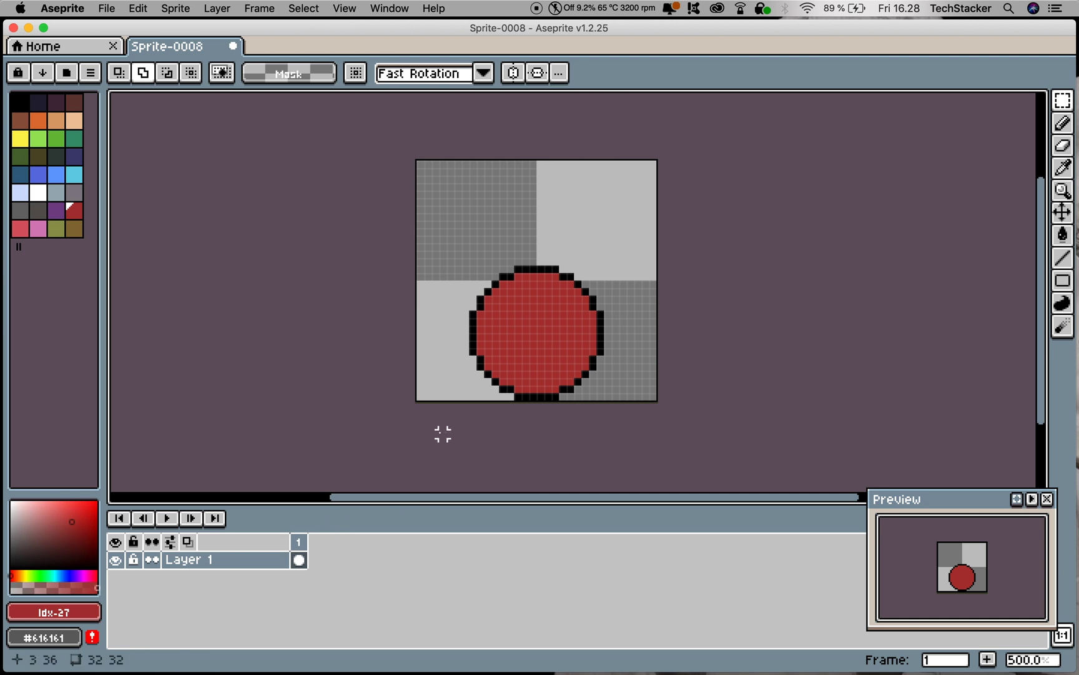
{"action": "key", "text": "i"}
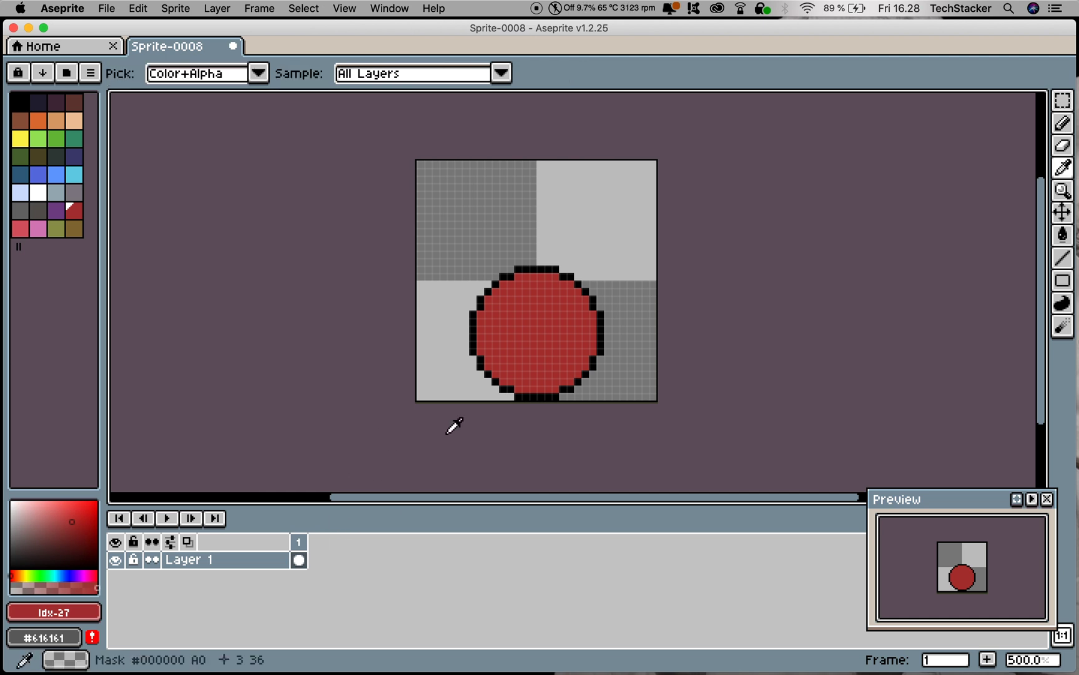
{"action": "key", "text": "alt+n"}
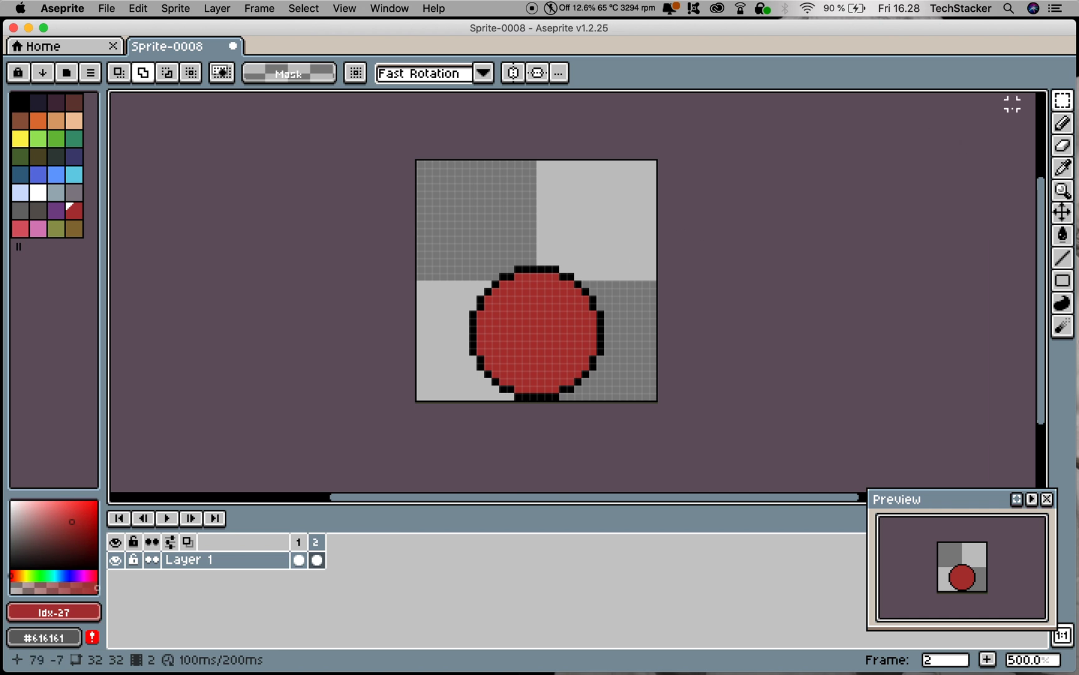
Box-select the ball and raise it one pixel in frame 2, then add frame 3 raised further.
{"action": "left_click", "coordinate": [1063, 100]}
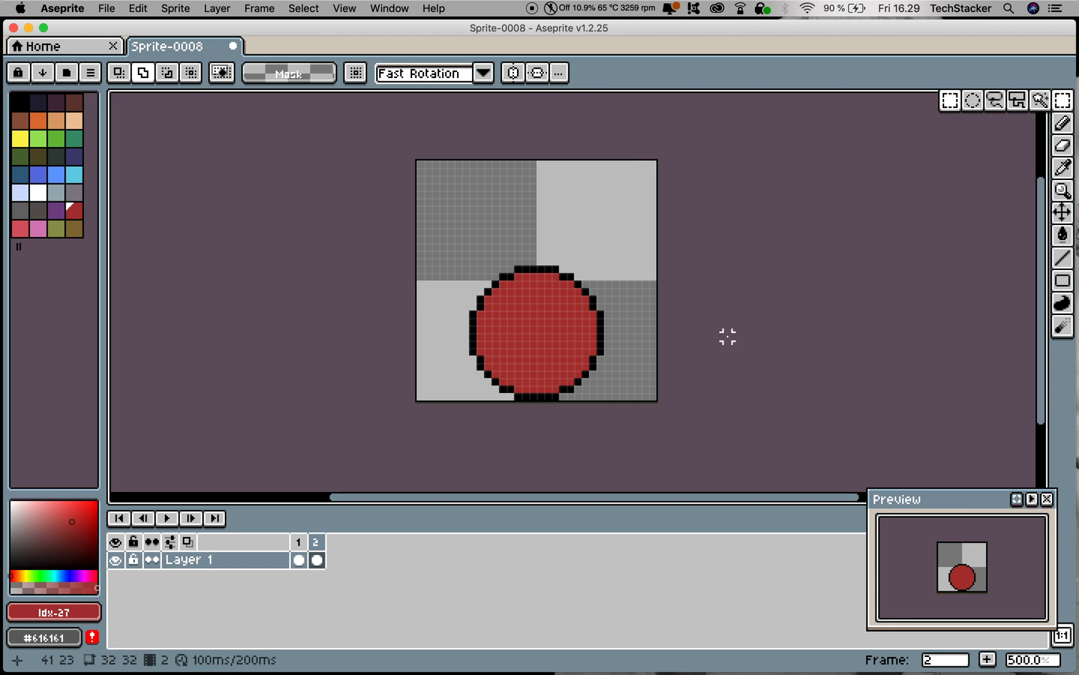
{"action": "left_click_drag", "start_coordinate": [448, 245], "coordinate": [623, 399]}
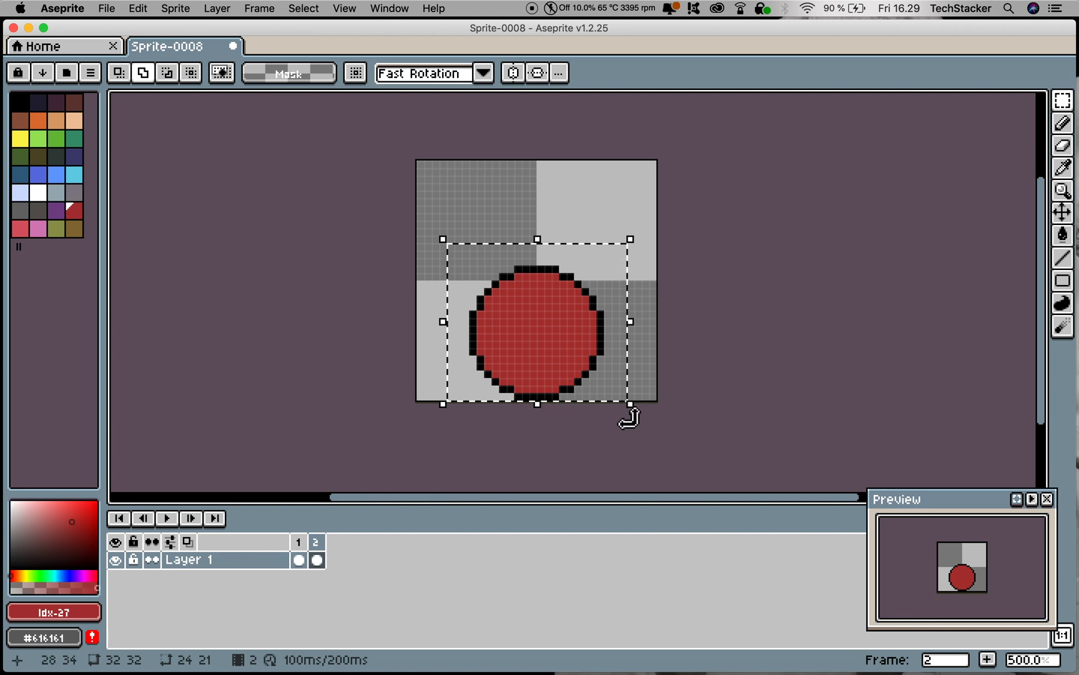
{"action": "key", "text": "Up"}
{"action": "key", "text": "Up"}
{"action": "key", "text": "Up"}
{"action": "key", "text": "Up"}
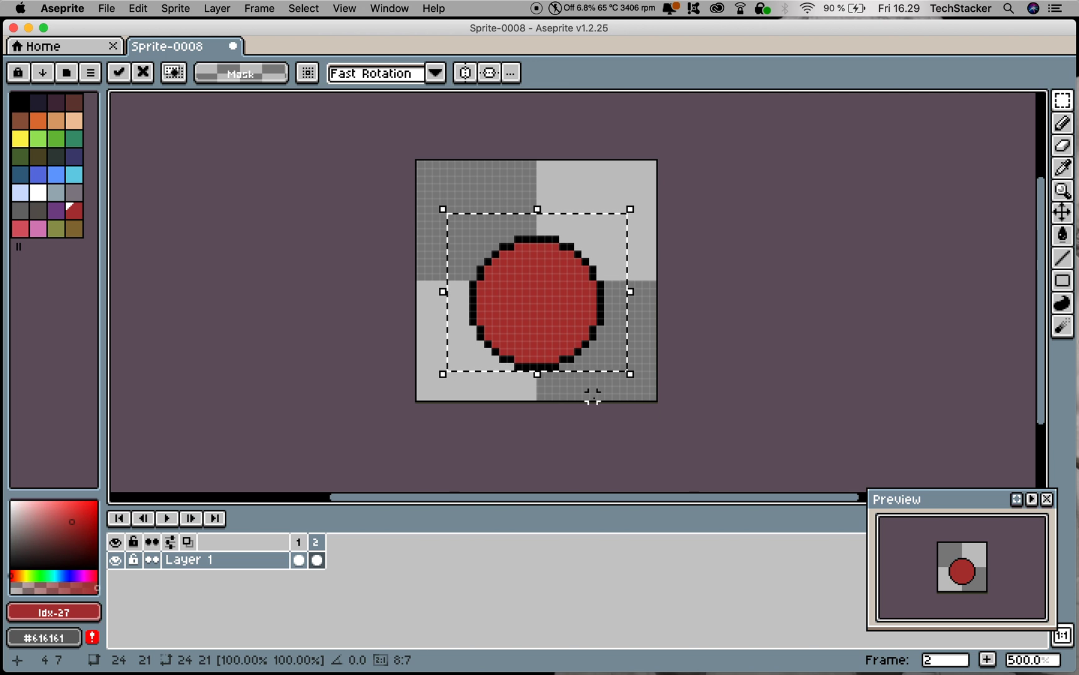
{"action": "key", "text": "alt+n"}
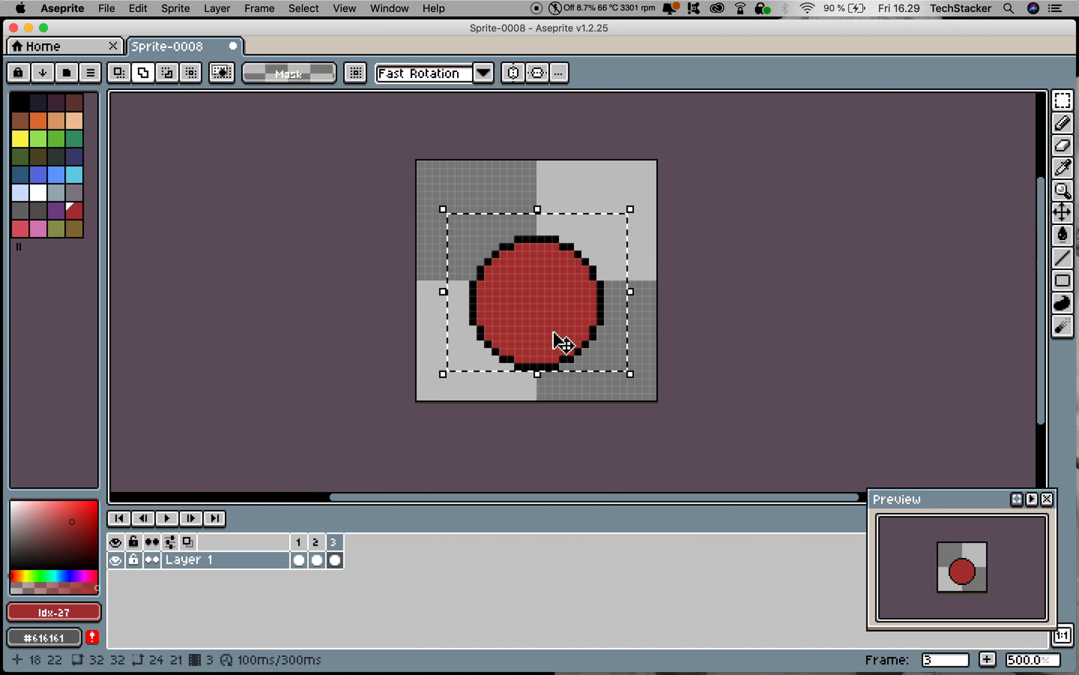
{"action": "key", "text": "Up"}
{"action": "key", "text": "Up"}
{"action": "key", "text": "Up"}
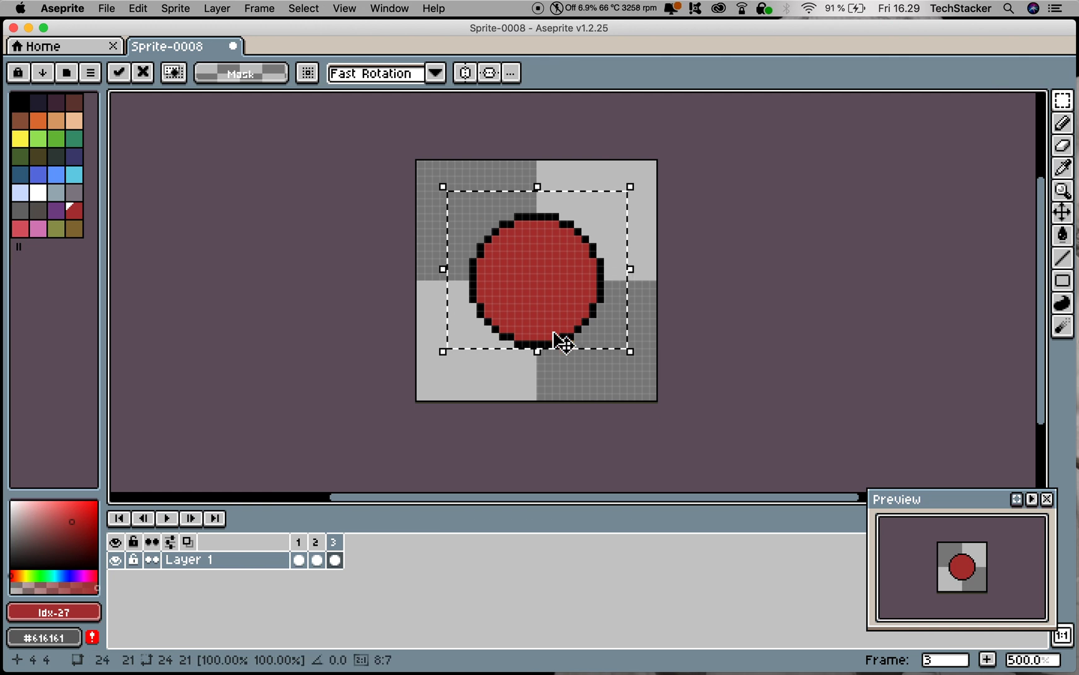
Add frames 4 and 5, nudging the ball higher in each, then clear the selection.
{"action": "key", "text": "i"}
{"action": "key", "text": "alt+n"}
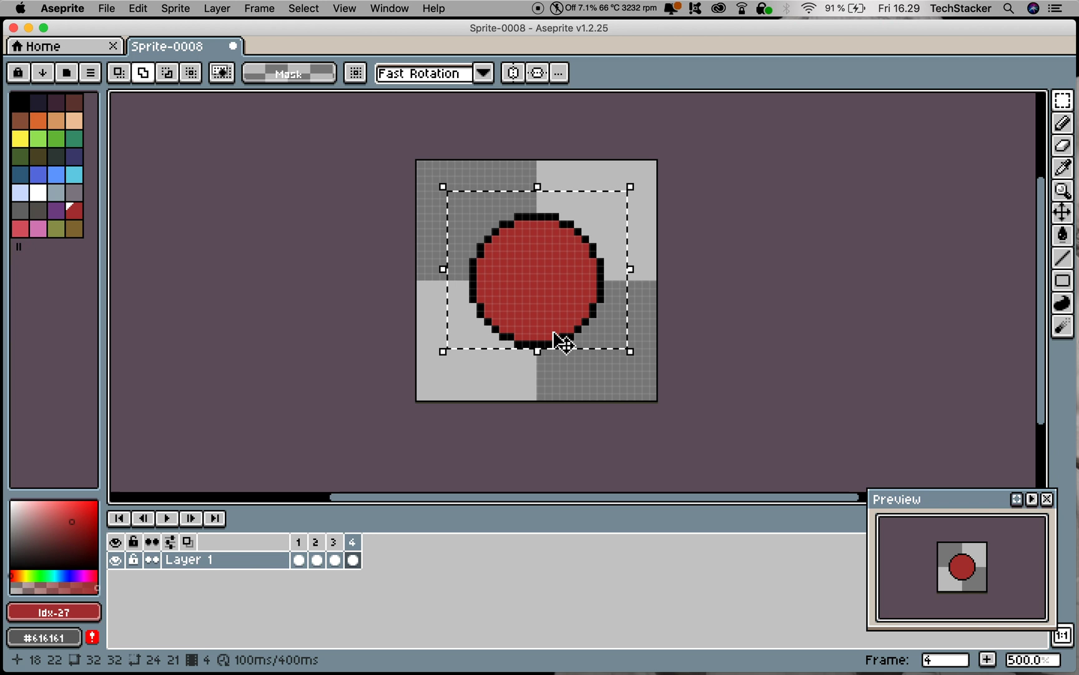
{"action": "key", "text": "Up"}
{"action": "key", "text": "Up"}
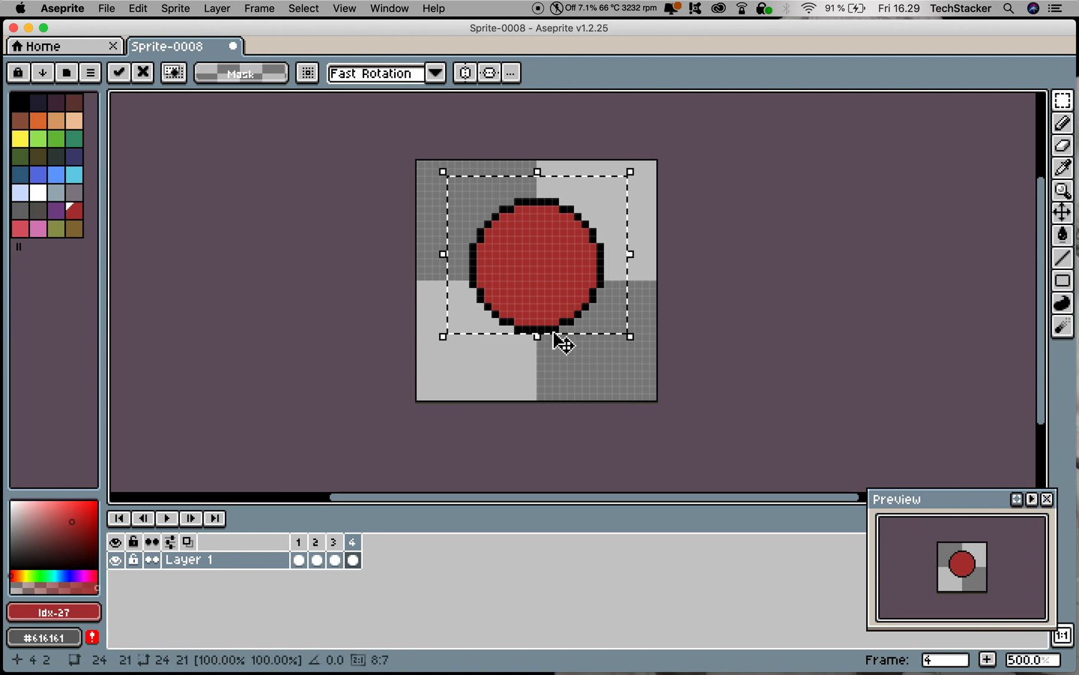
{"action": "key", "text": "alt+n"}
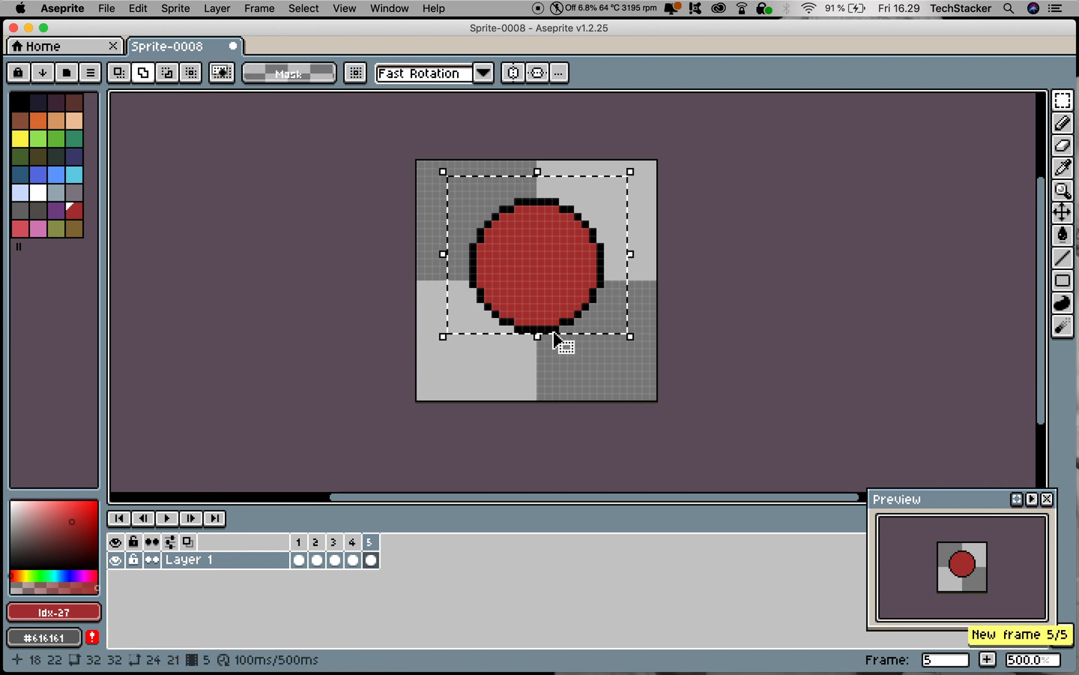
{"action": "key", "text": "Up"}
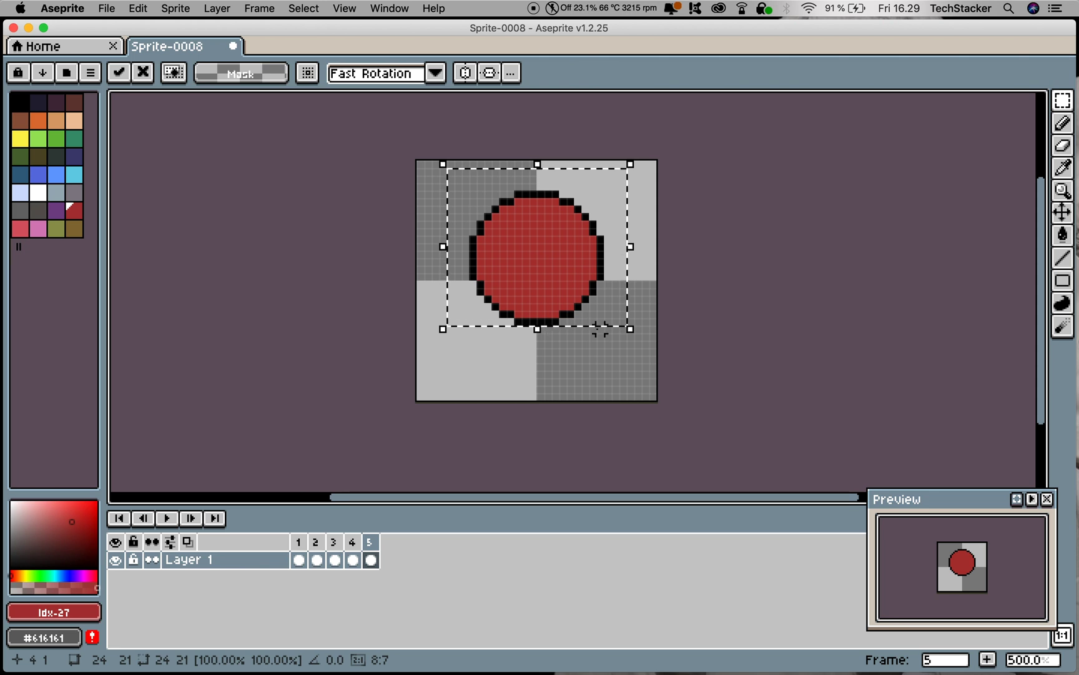
{"action": "left_click", "coordinate": [549, 357]}
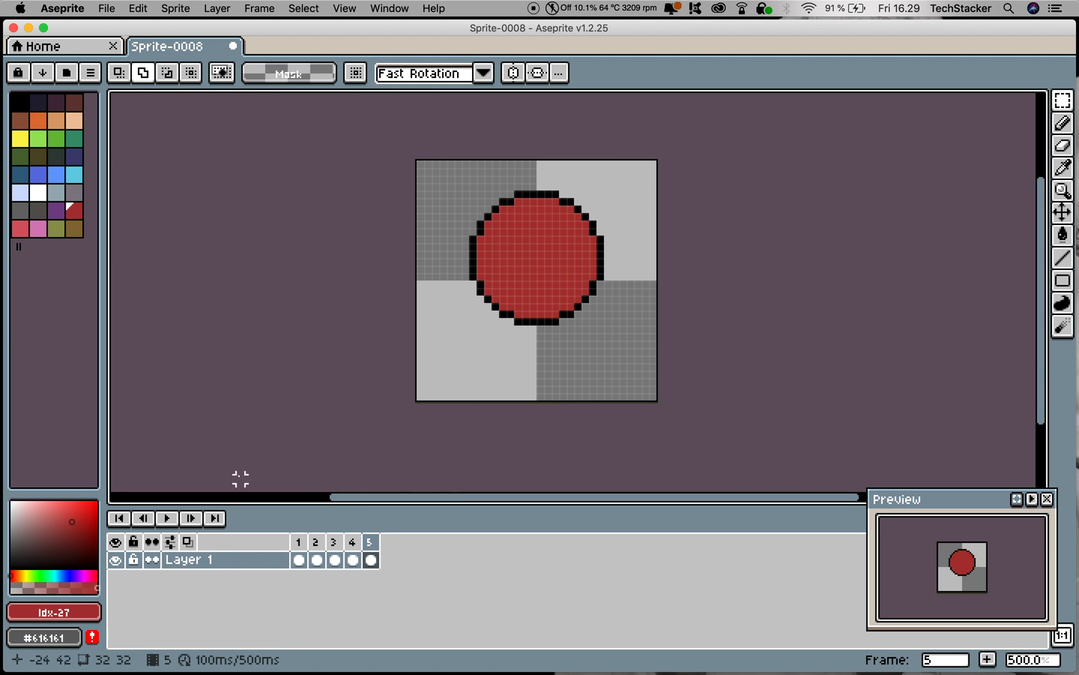
{"action": "left_click", "coordinate": [173, 521]}
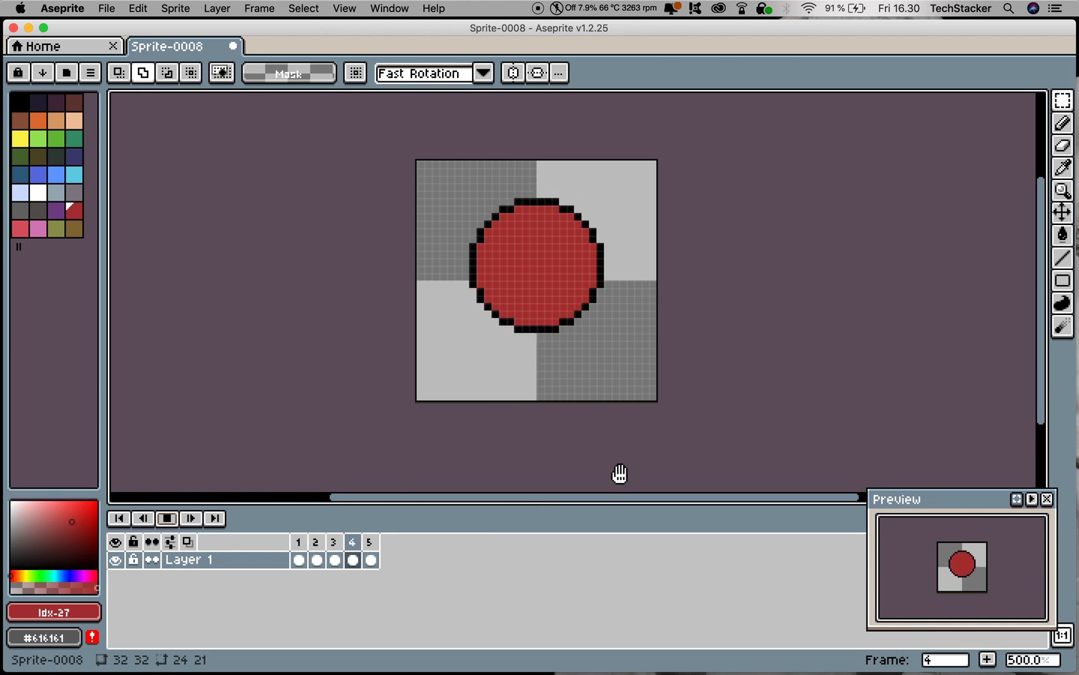
{"action": "left_click", "coordinate": [169, 518]}
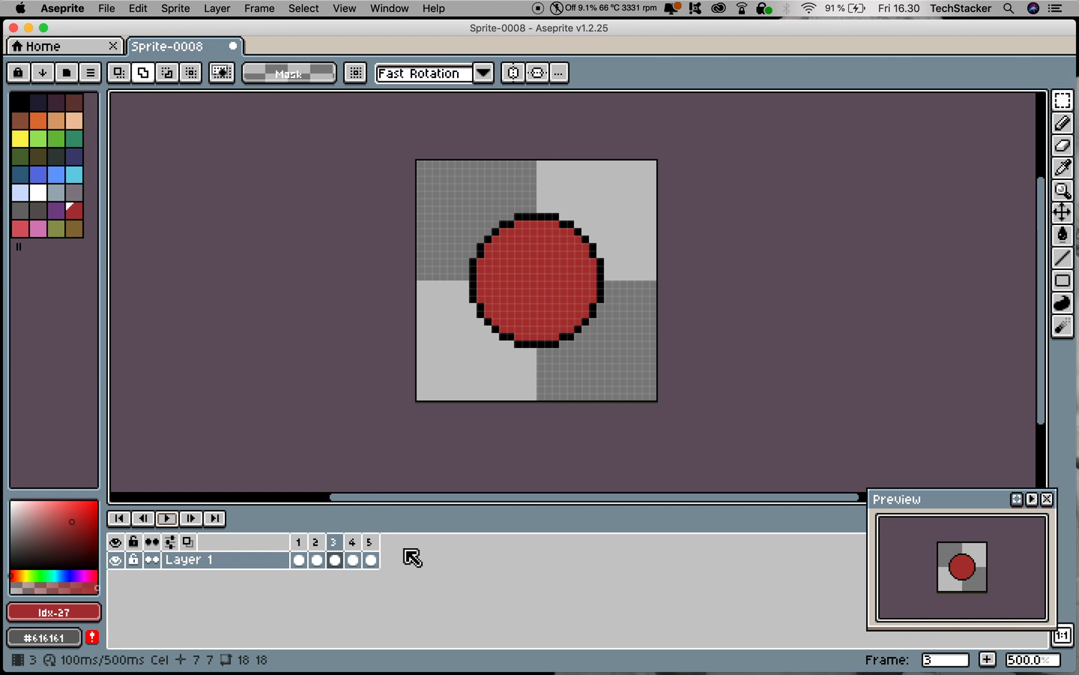
Step from frame 1 through frames 2, 3 and 4 to watch the ball rise.
{"action": "left_click", "coordinate": [303, 554]}
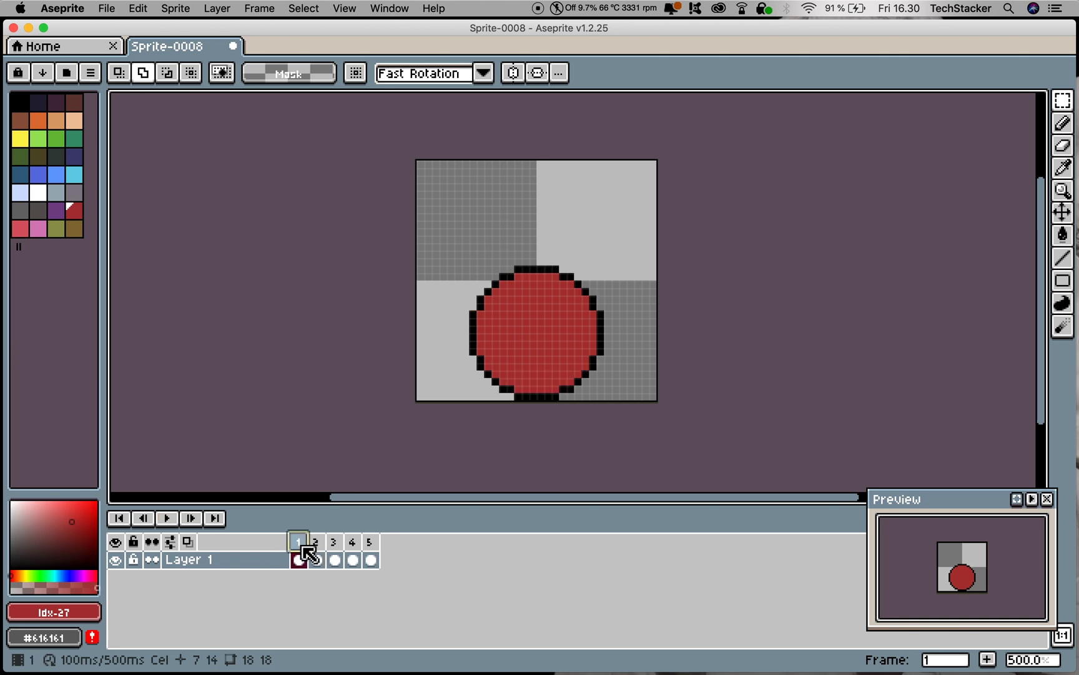
{"action": "key", "text": "Right"}
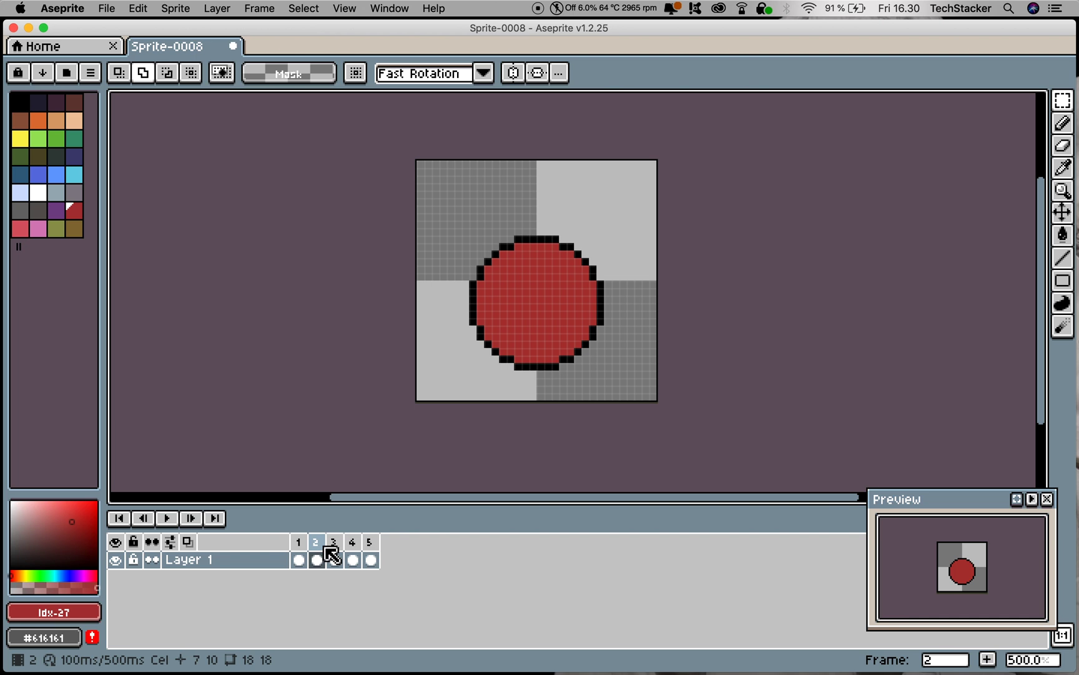
{"action": "left_click", "coordinate": [317, 543]}
{"action": "key", "text": "Right"}
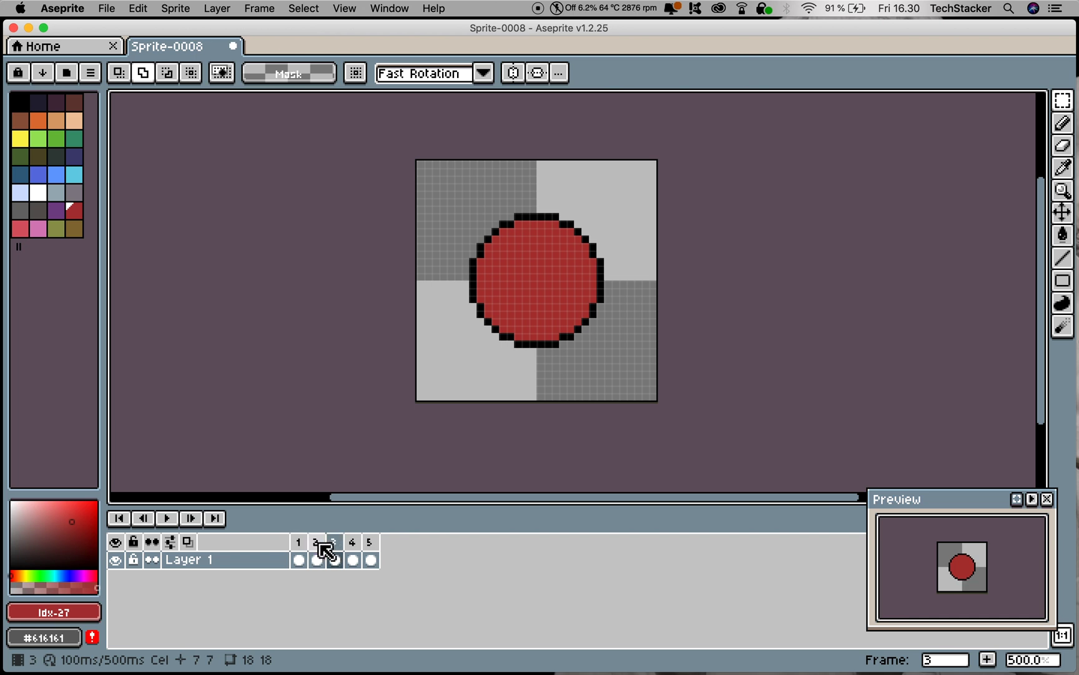
{"action": "key", "text": "Right"}
{"action": "key", "text": "Right"}
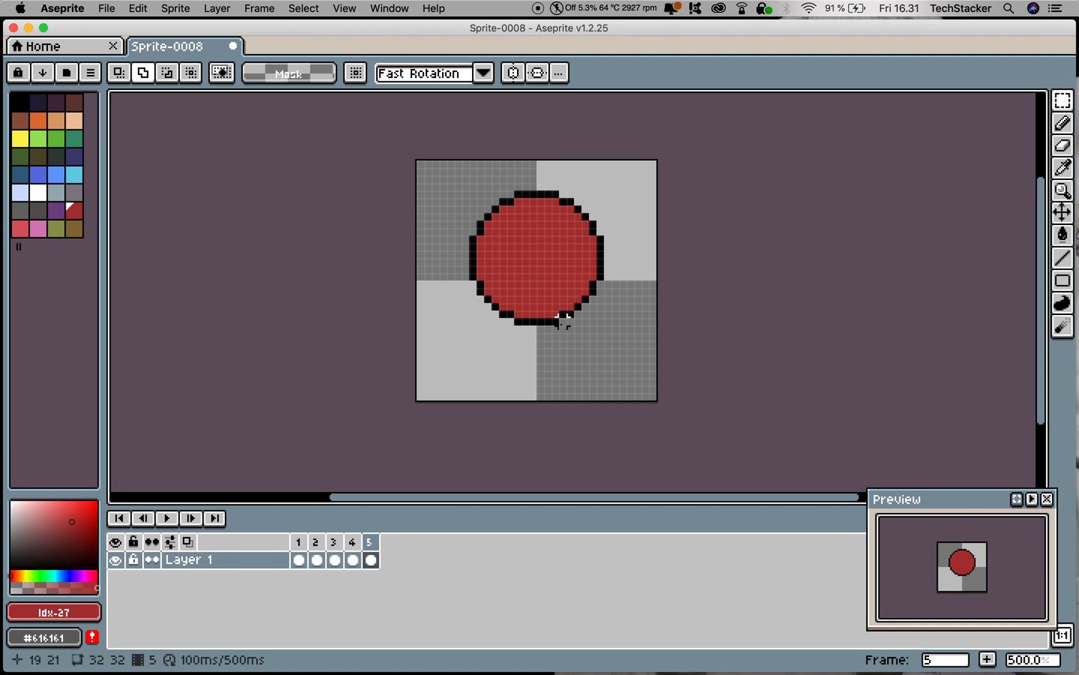
Add frame 6, select the ball and nudge it down one pixel.
{"action": "key", "text": "alt+n"}
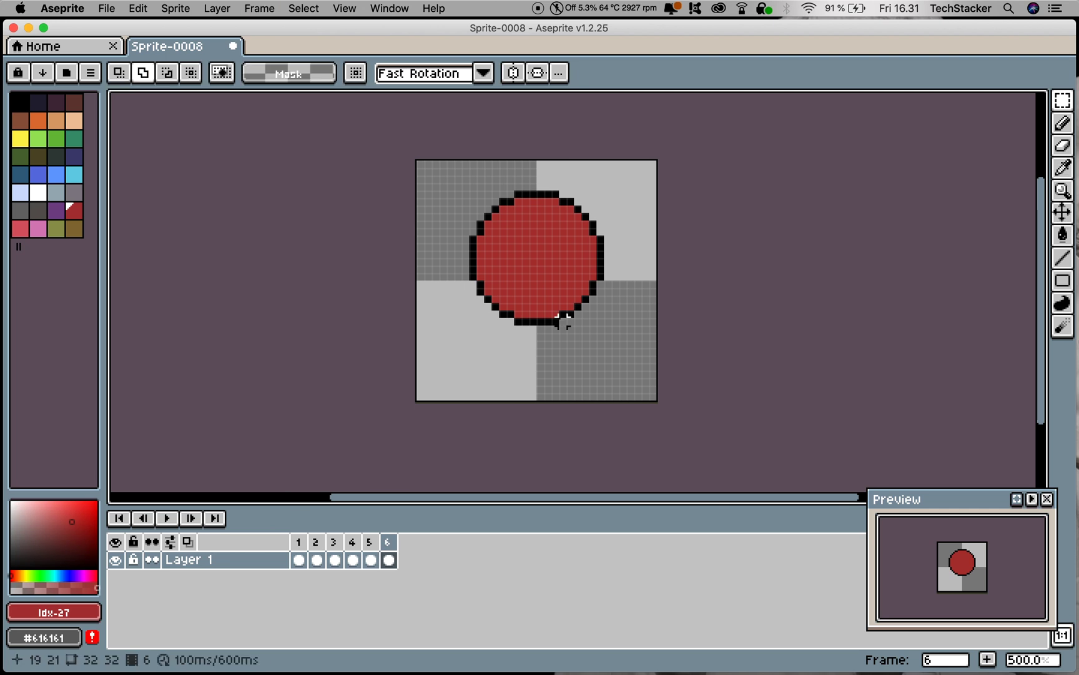
{"action": "left_click_drag", "start_coordinate": [458, 172], "coordinate": [616, 321]}
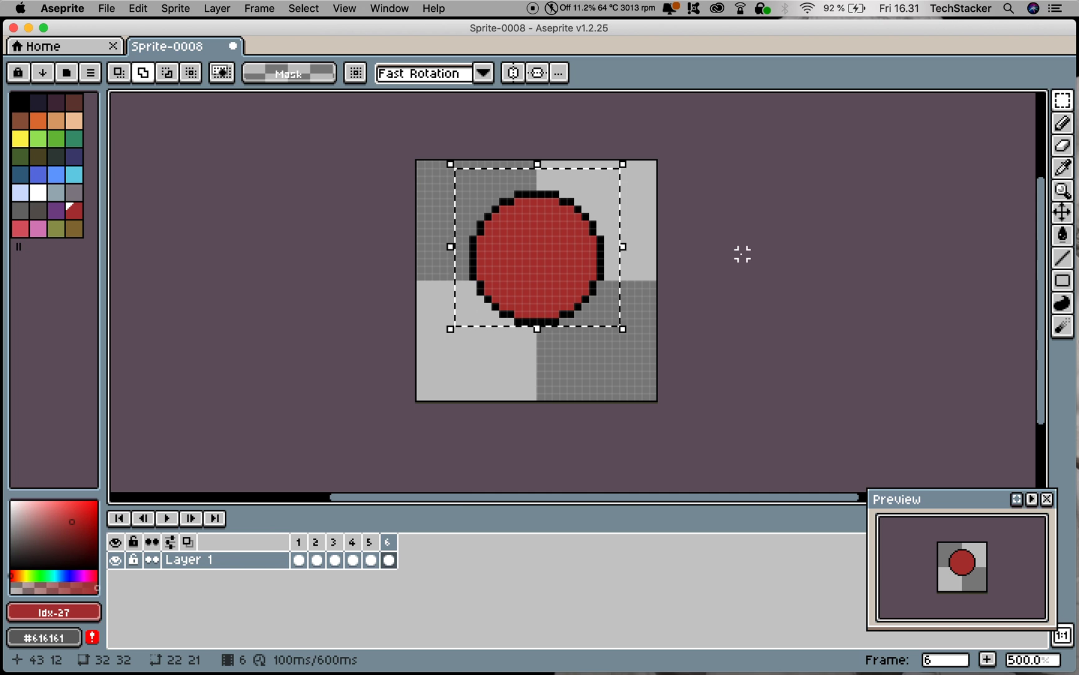
{"action": "key", "text": "Down"}
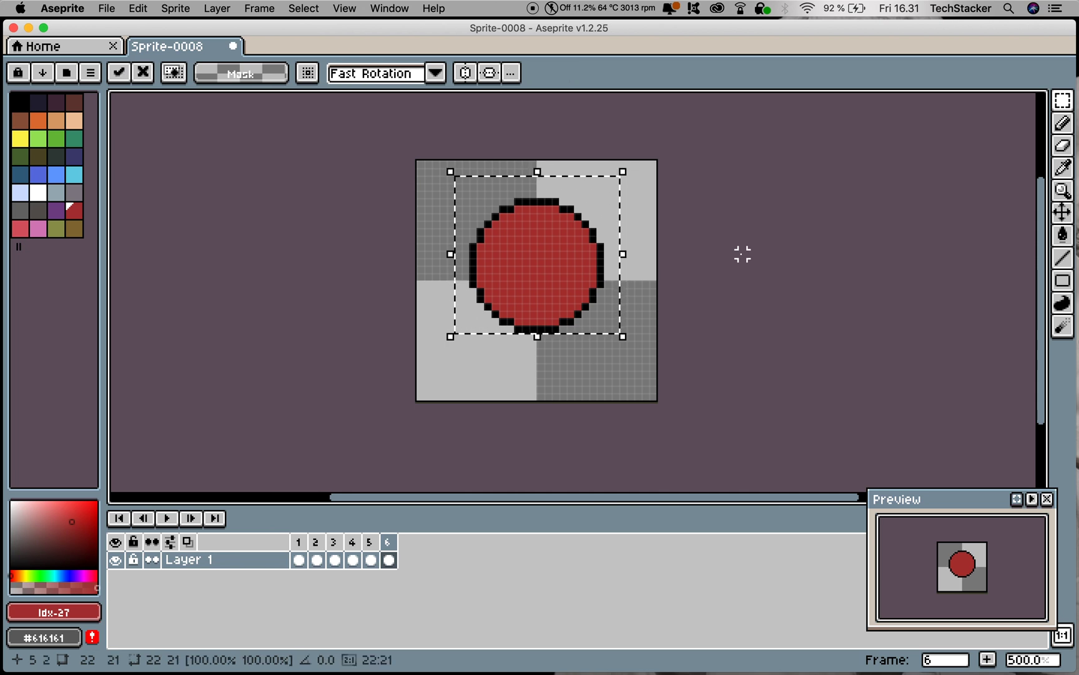
Add frames 7 and 8, lowering the ball further in each, then deselect.
{"action": "key", "text": "alt+n"}
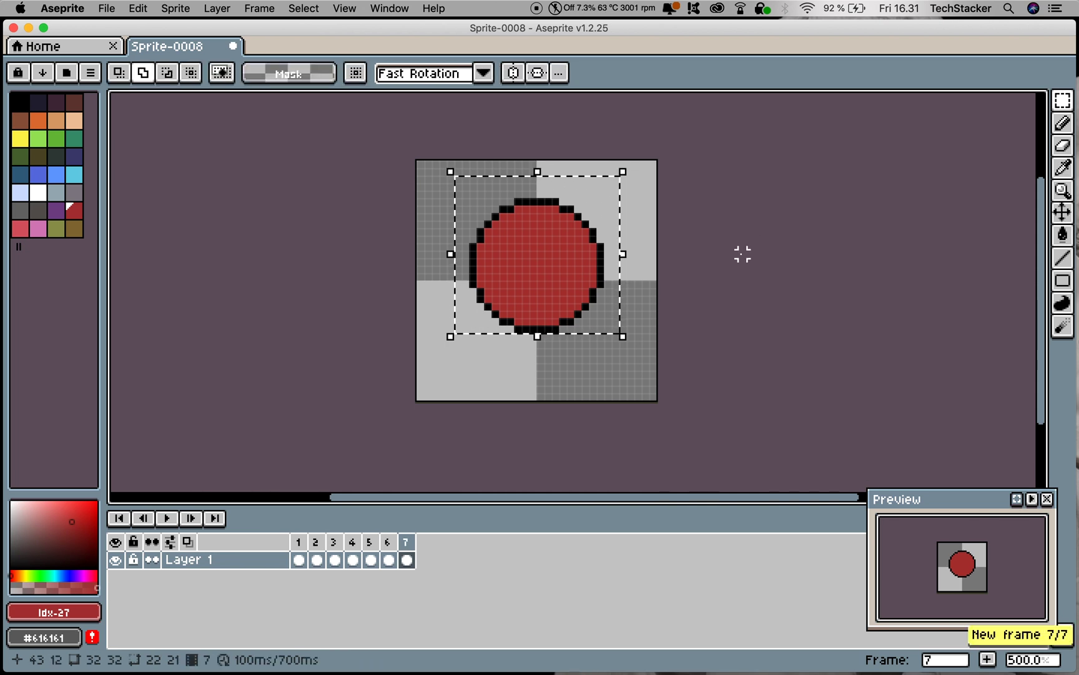
{"action": "key", "text": "Down"}
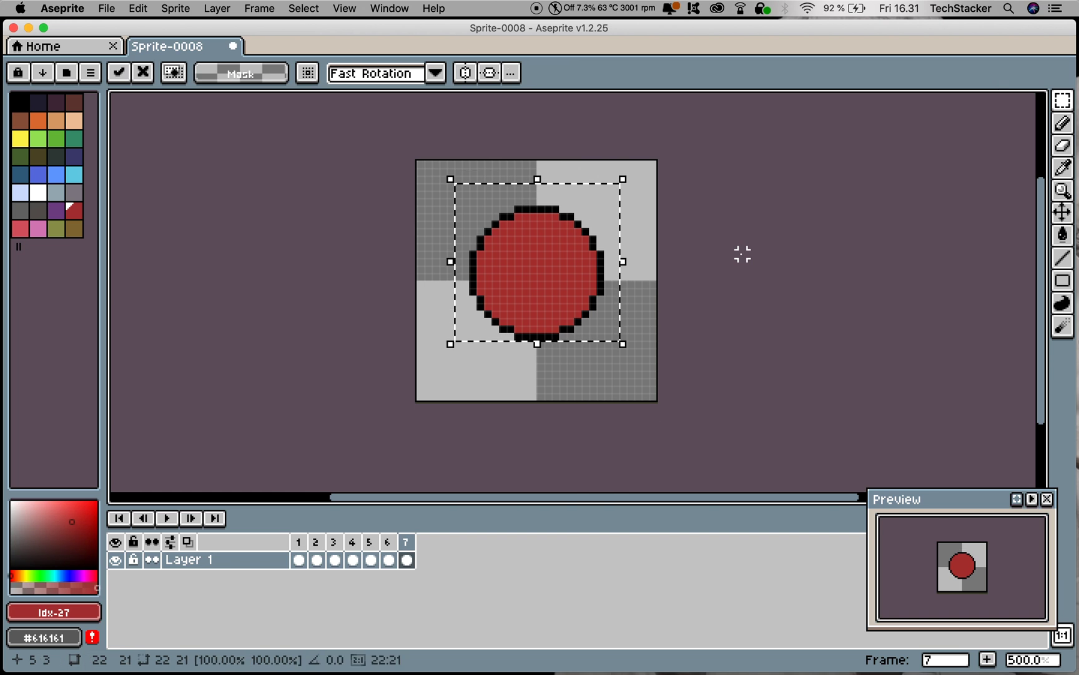
{"action": "key", "text": "Down"}
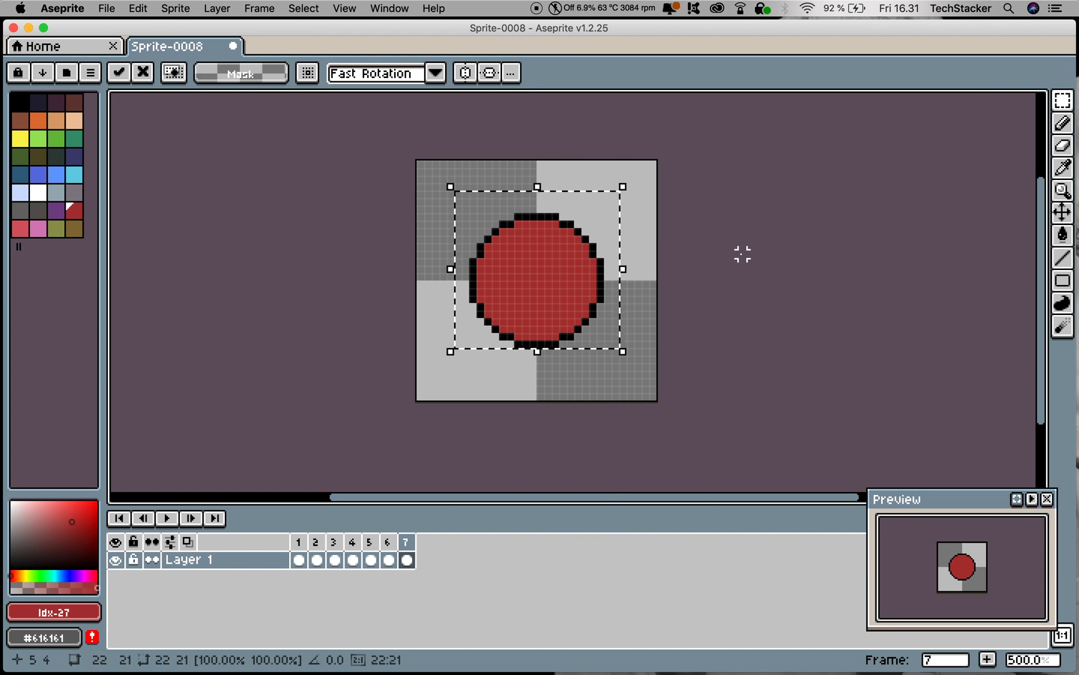
{"action": "key", "text": "alt+n"}
{"action": "key", "text": "Down"}
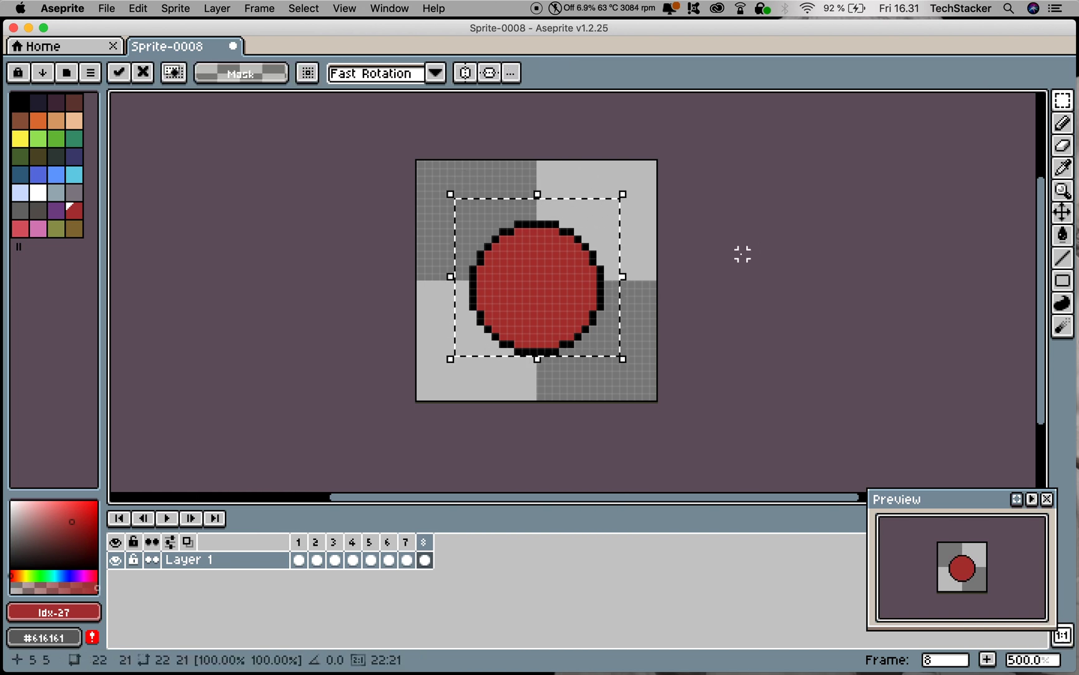
{"action": "key", "text": "Down"}
{"action": "key", "text": "Down"}
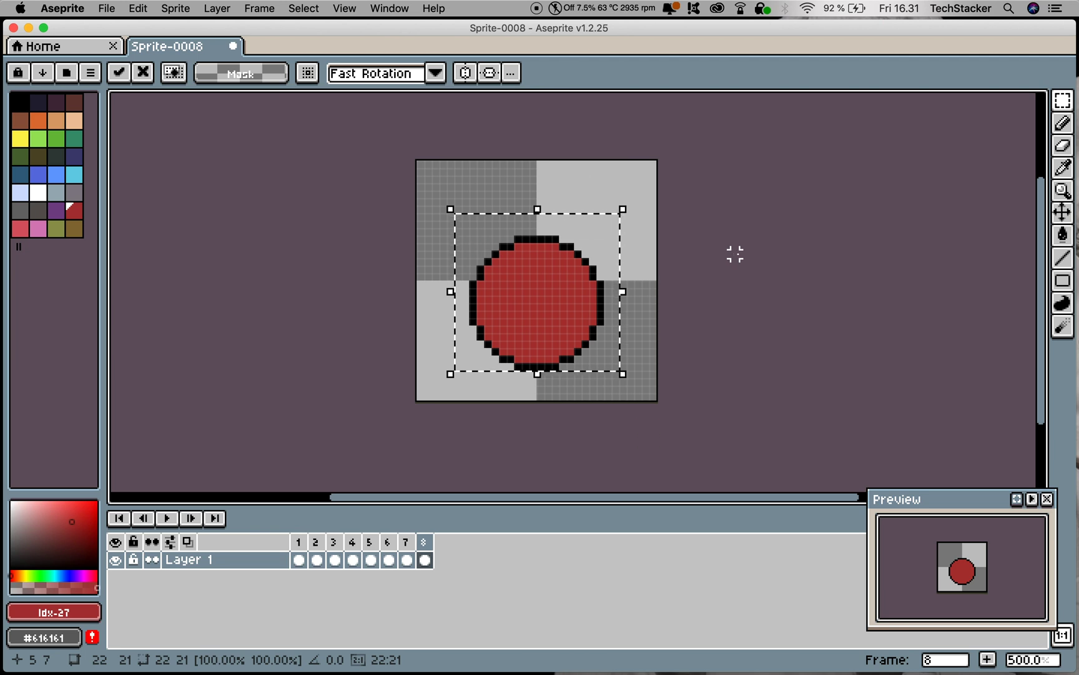
{"action": "key", "text": "super+d"}
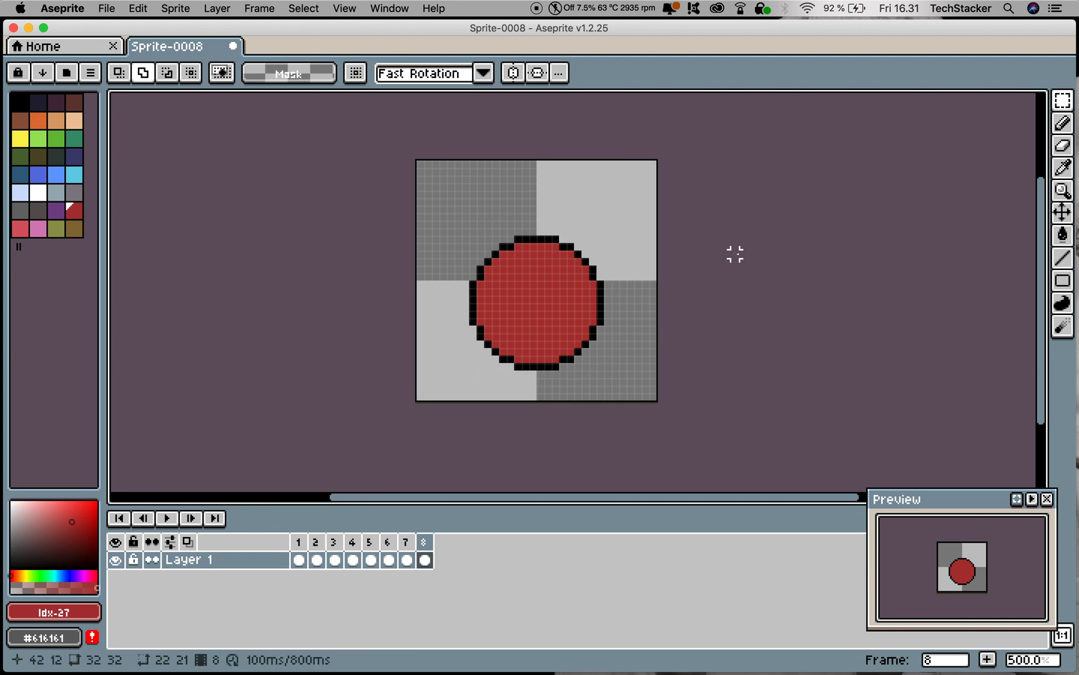
Compare the ball's position in frame 1 and frame 8, ending on frame 1.
{"action": "left_click", "coordinate": [305, 540]}
{"action": "left_click", "coordinate": [426, 542]}
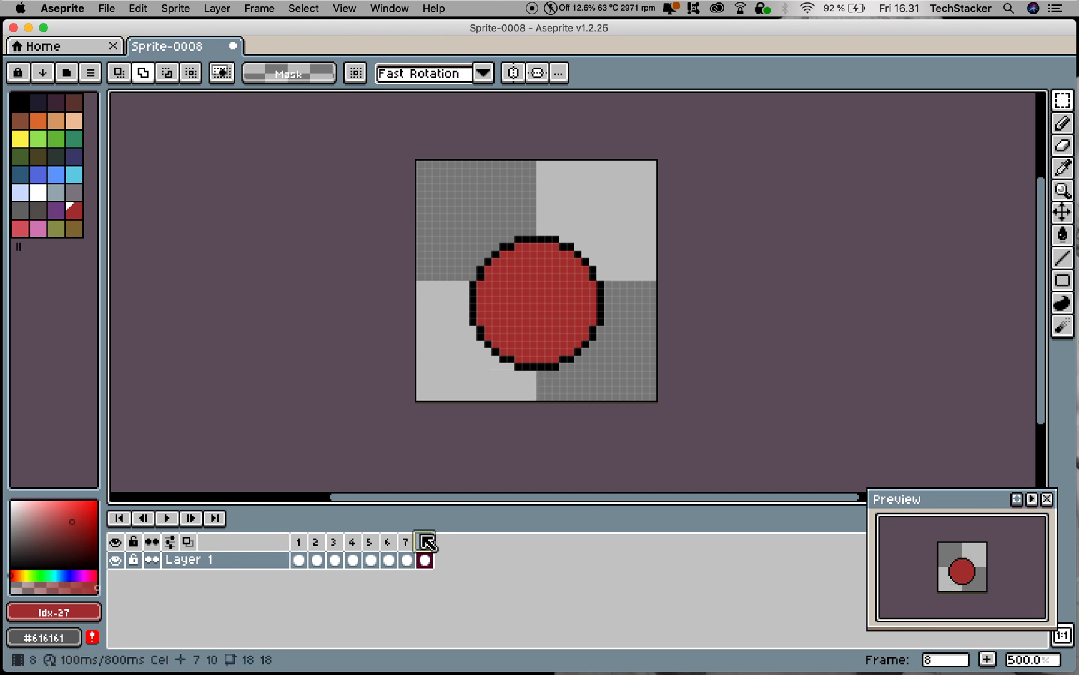
{"action": "left_click", "coordinate": [302, 540]}
{"action": "left_click", "coordinate": [427, 542]}
{"action": "left_click", "coordinate": [302, 541]}
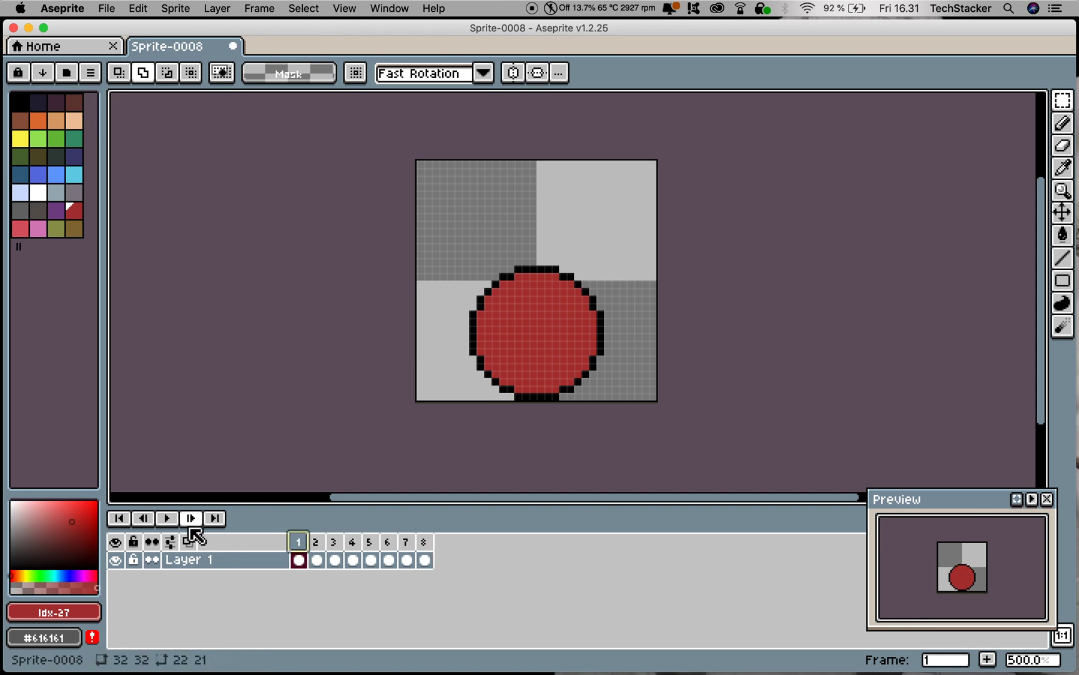
Play the bouncing ball animation, stop it, and return to frame 2.
{"action": "left_click", "coordinate": [167, 518]}
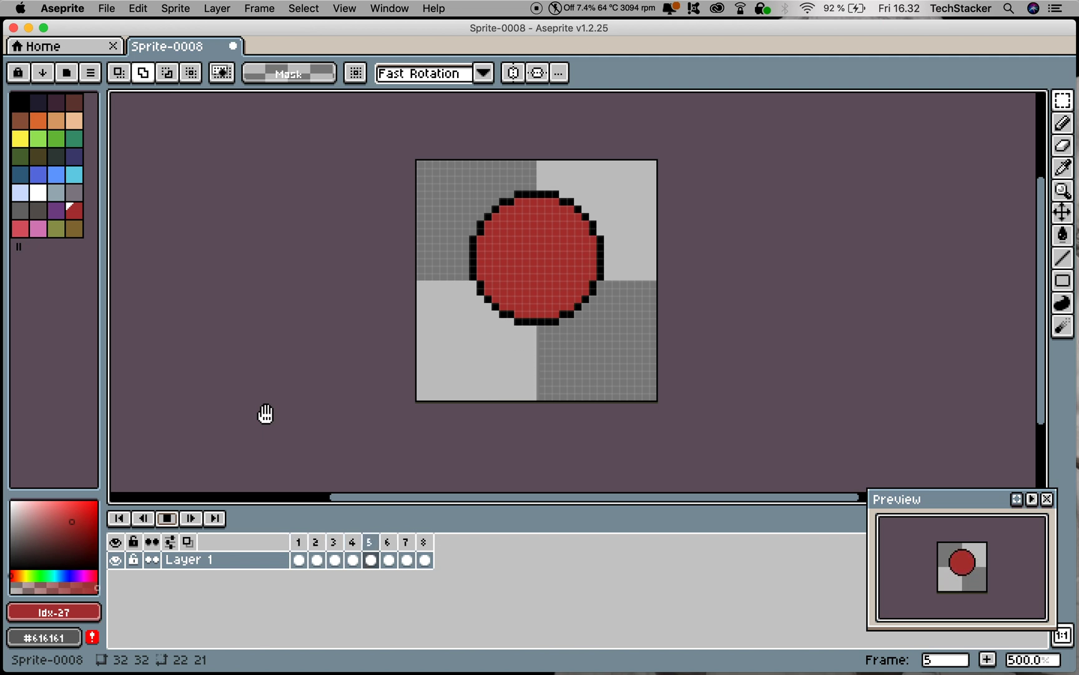
{"action": "left_click", "coordinate": [178, 522]}
{"action": "left_click", "coordinate": [305, 541]}
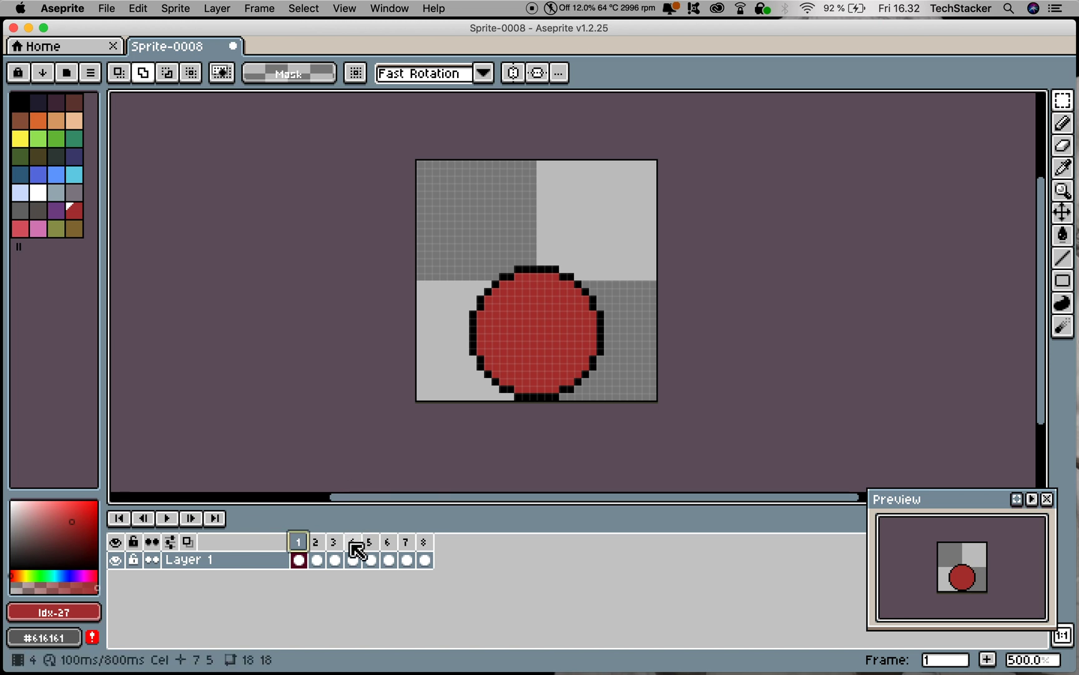
{"action": "key", "text": "Right"}
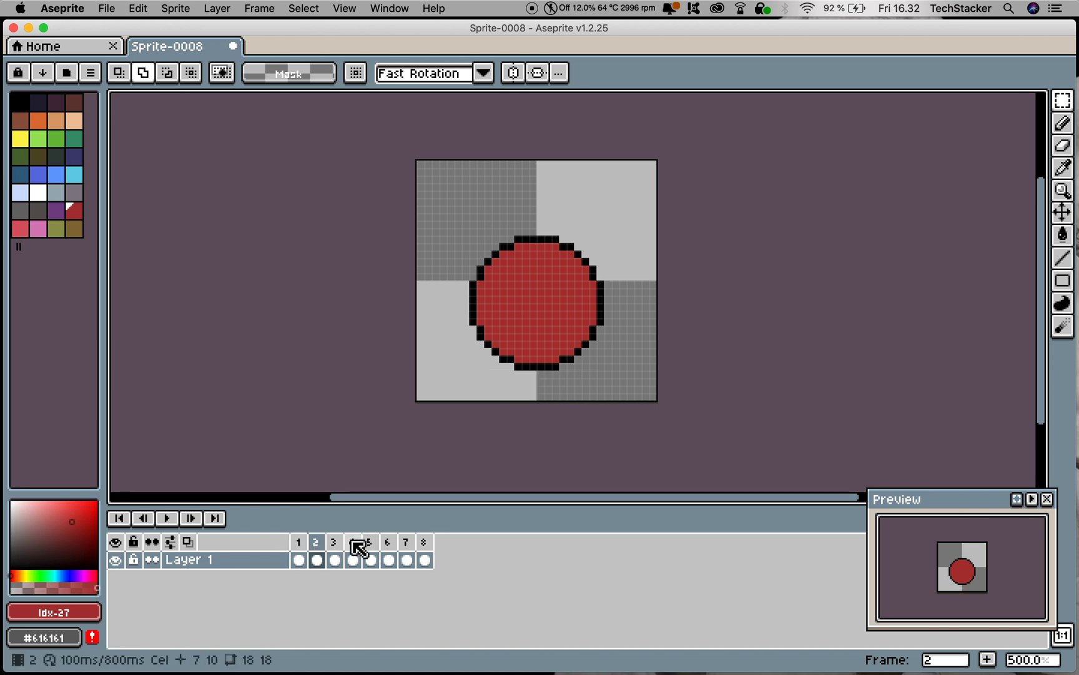